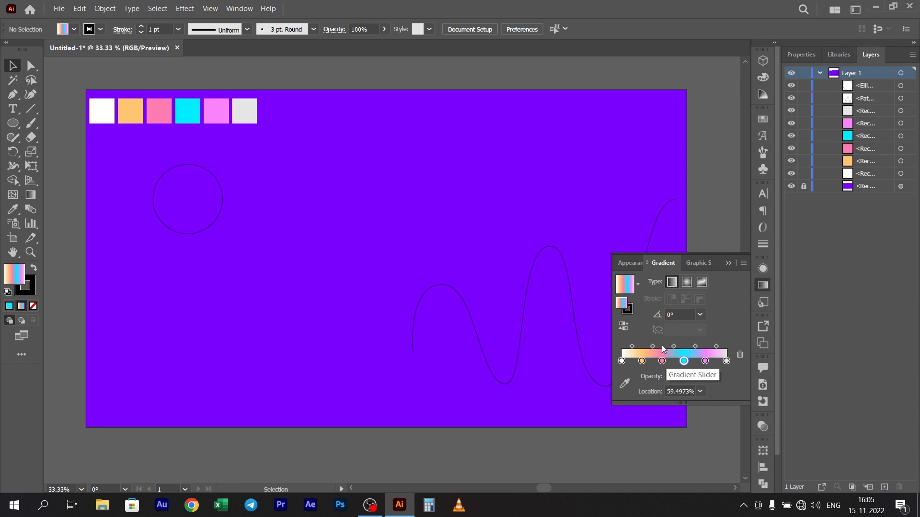
# Set the default stroke to the White, Black preset gradient
pyautogui.click(662, 361)
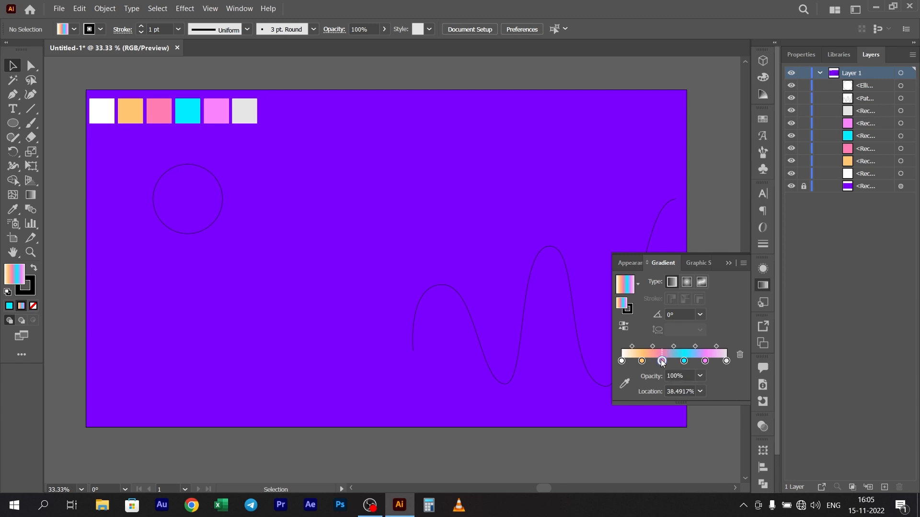
pyautogui.click(630, 308)
pyautogui.click(630, 293)
pyautogui.click(637, 285)
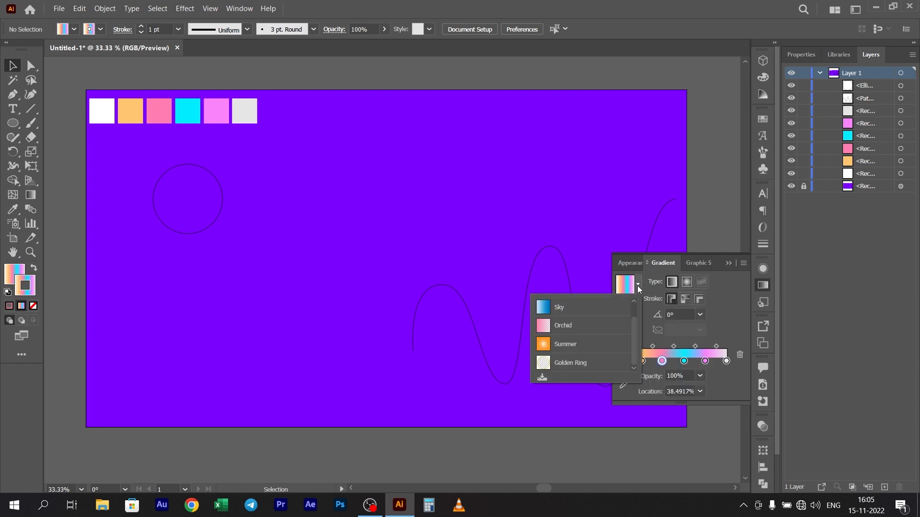
pyautogui.scroll(1, 584, 345)
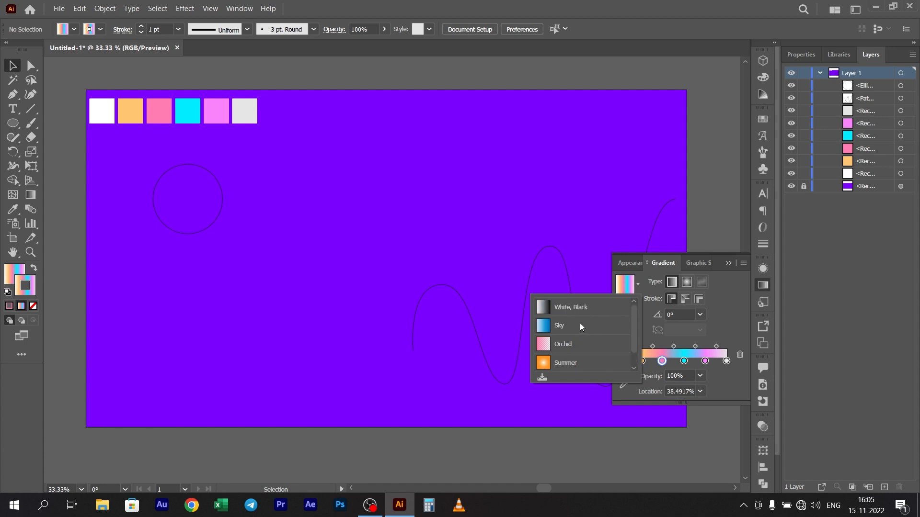
pyautogui.click(572, 308)
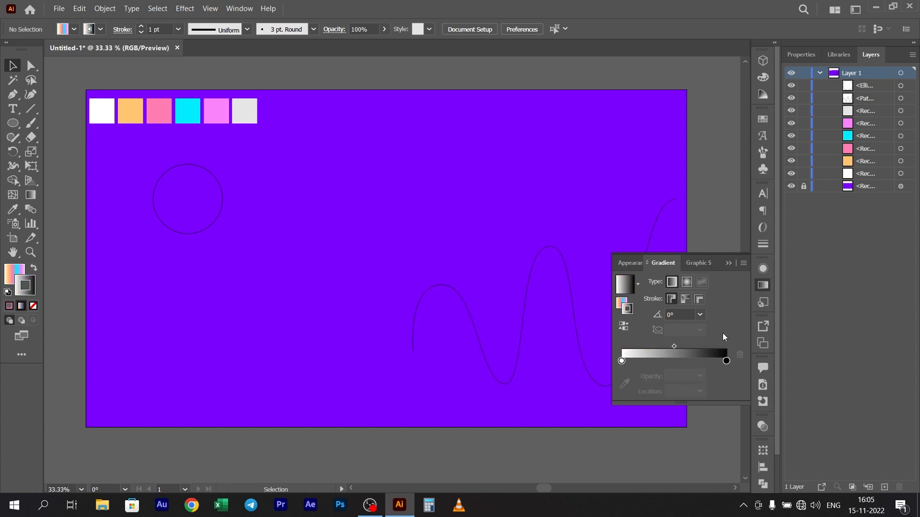
# Select the circle, sample the white square for the first gradient stop, and swap its fill and stroke
pyautogui.click(222, 190)
pyautogui.click(660, 355)
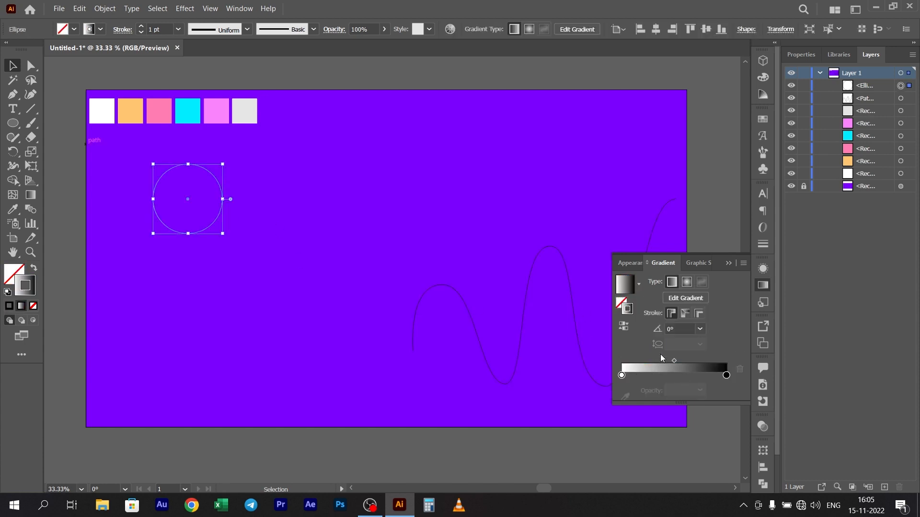
pyautogui.click(624, 398)
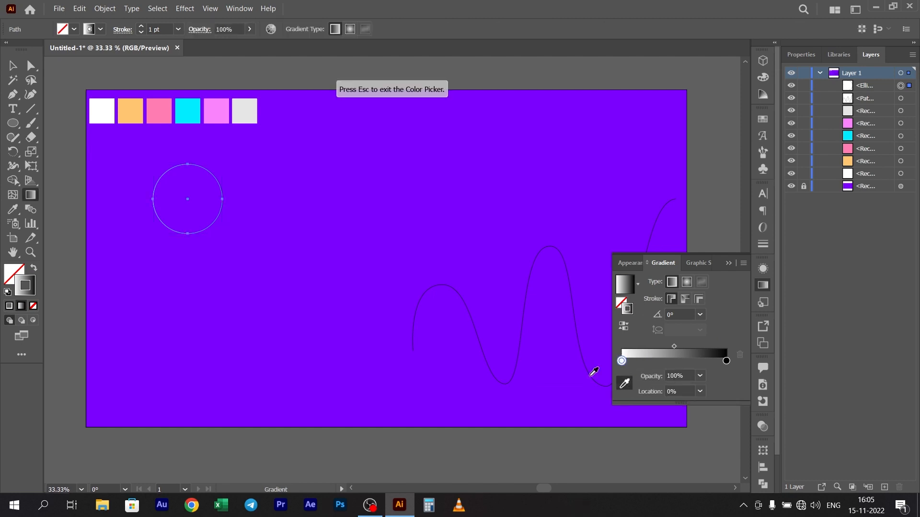
pyautogui.click(112, 112)
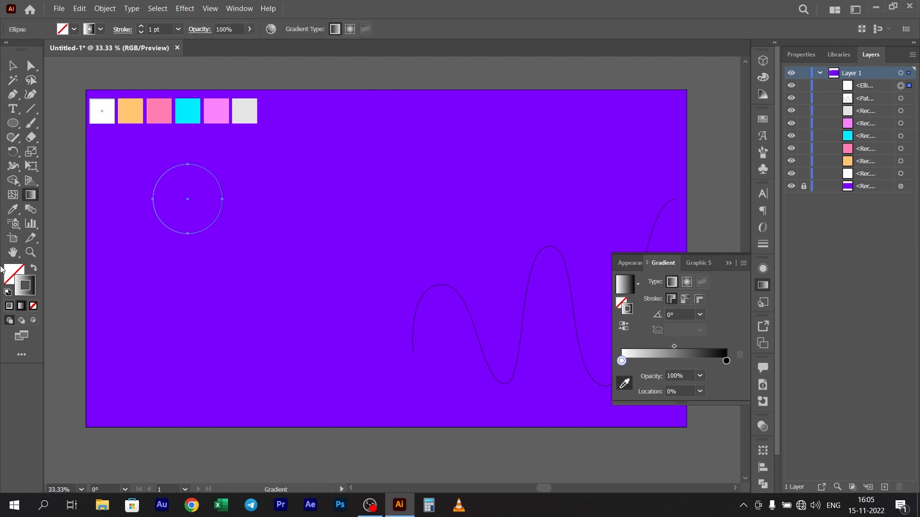
pyautogui.click(33, 268)
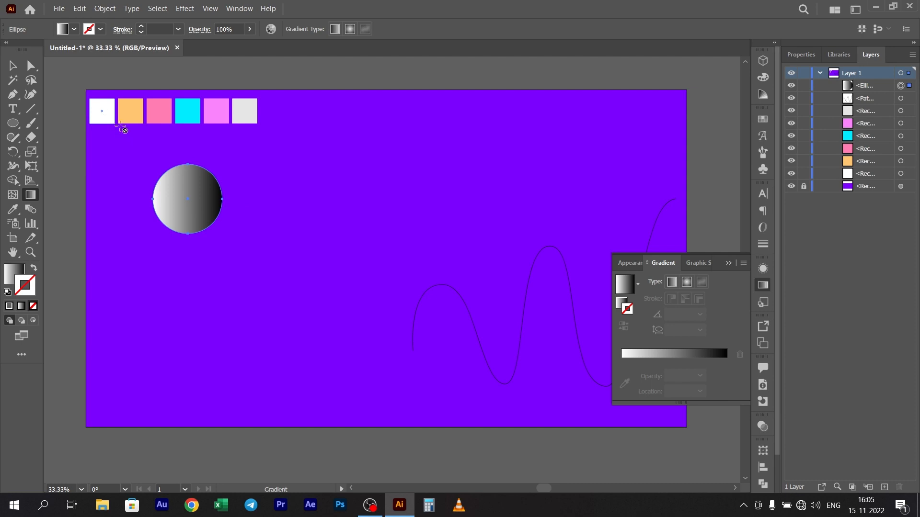
# Colour the stroke gradient's first stop from the white square and add an orange stop at about 15%, sampled from the orange square
pyautogui.click(638, 356)
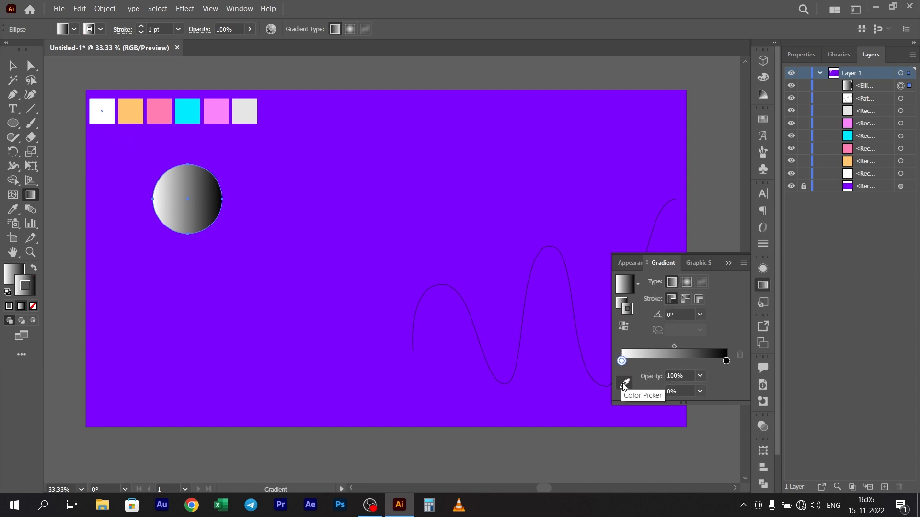
pyautogui.click(624, 383)
pyautogui.click(108, 111)
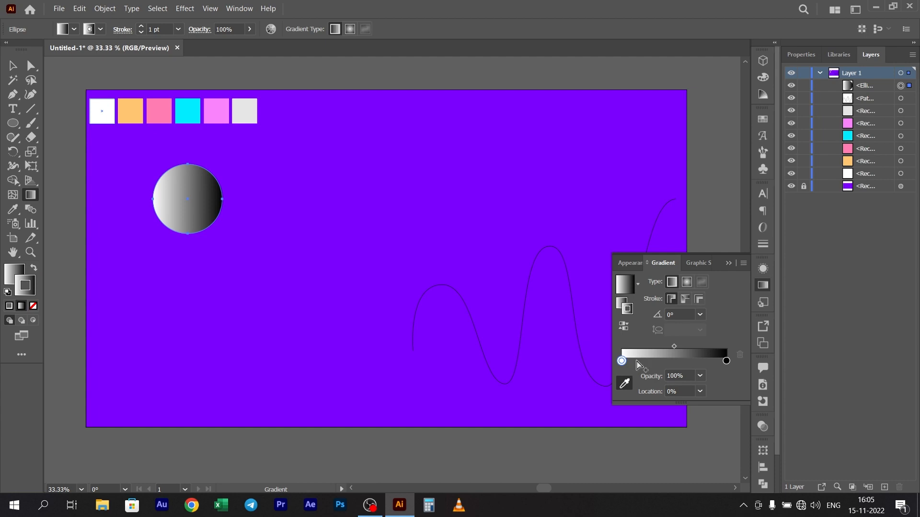
pyautogui.click(637, 361)
pyautogui.click(624, 383)
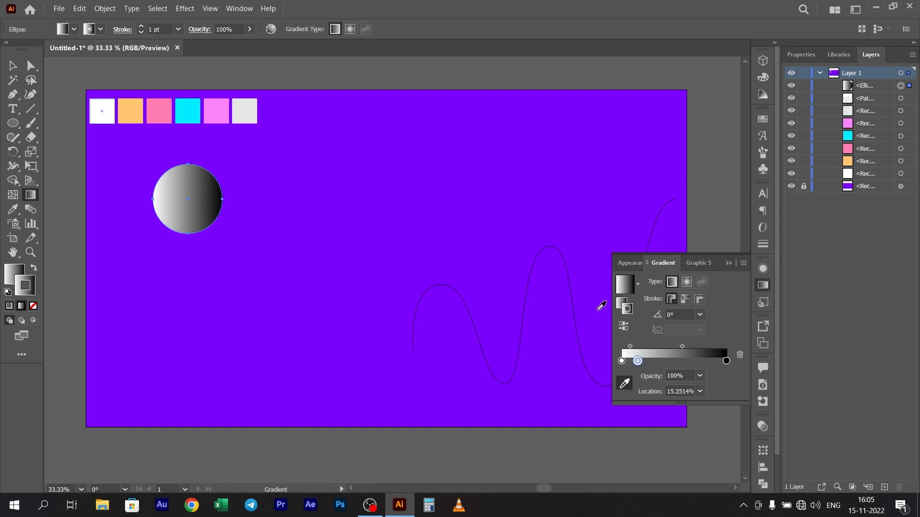
pyautogui.click(131, 111)
# Add gradient stops at about 36% and 51%, sampled from the pink and cyan squares
pyautogui.click(660, 358)
pyautogui.click(624, 383)
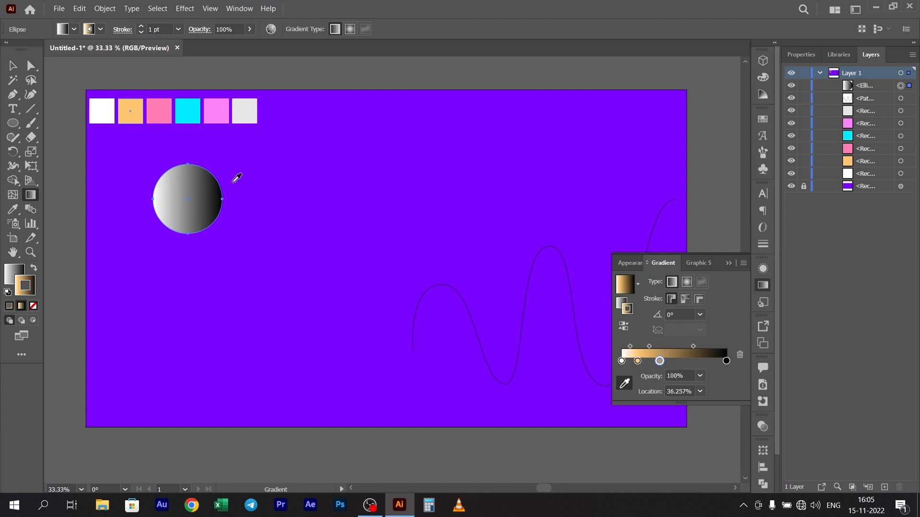
pyautogui.click(158, 111)
pyautogui.click(673, 360)
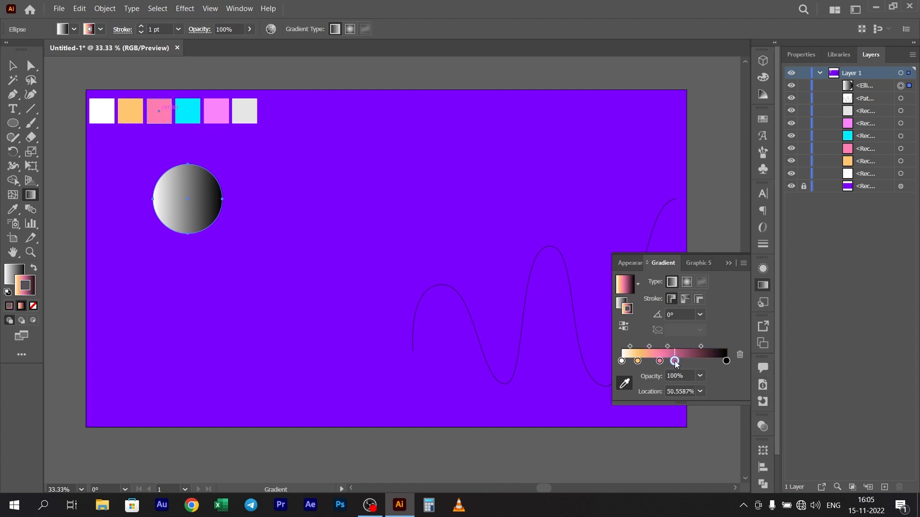
pyautogui.click(624, 383)
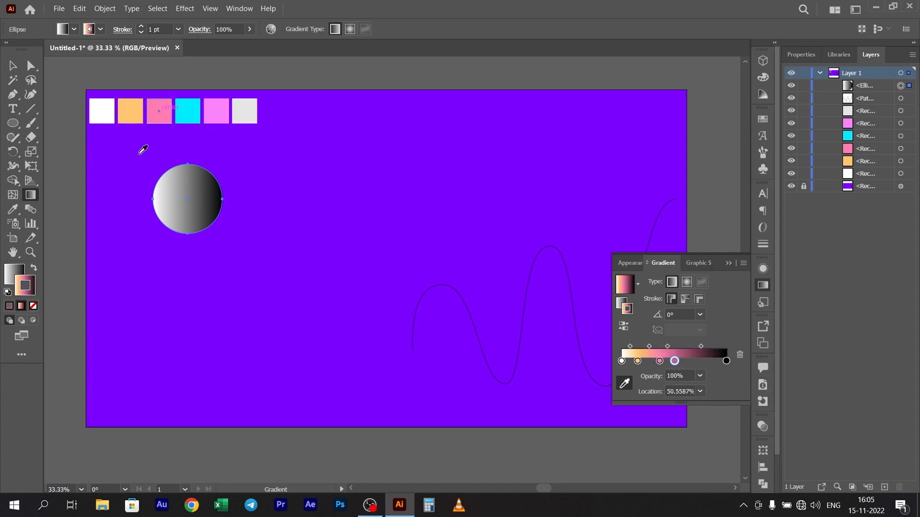
pyautogui.click(187, 111)
# Add a gradient stop at about 67% sampled from the violet-pink square and recolour the end stop from the light grey square
pyautogui.click(691, 359)
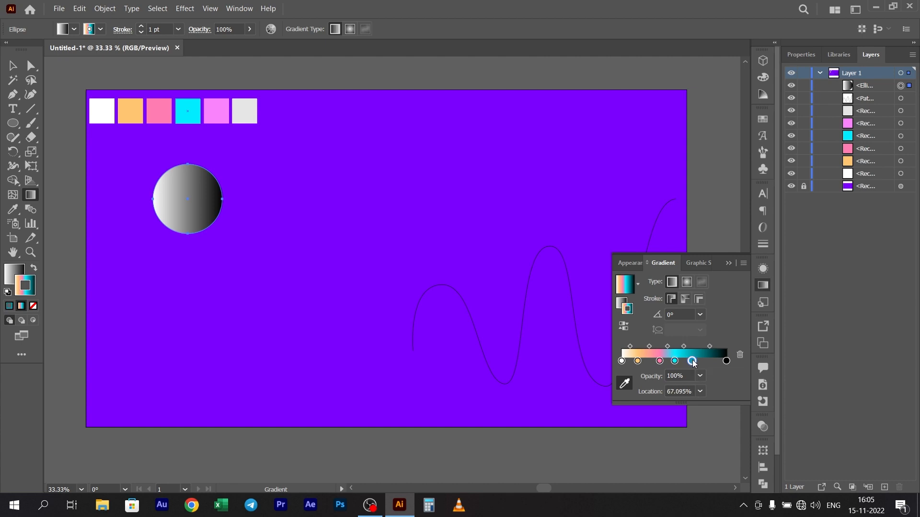
pyautogui.click(624, 384)
pyautogui.click(221, 112)
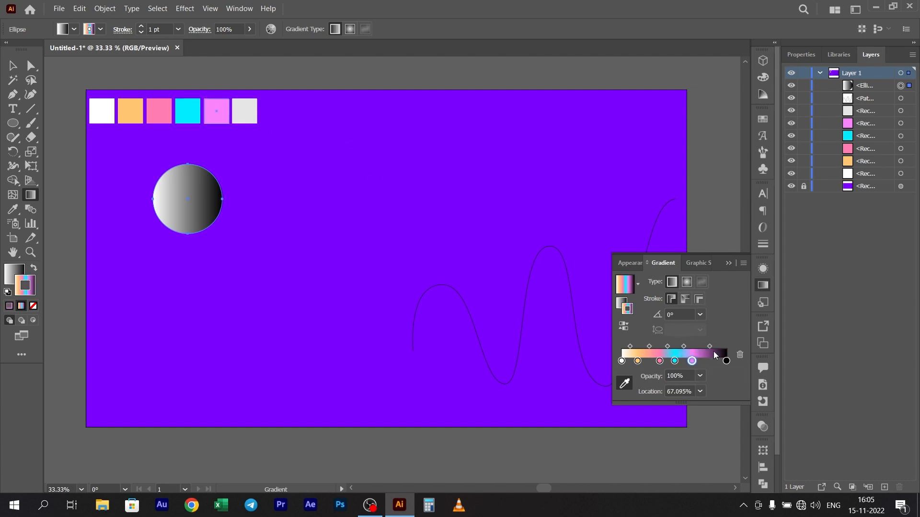
pyautogui.click(727, 361)
pyautogui.click(246, 109)
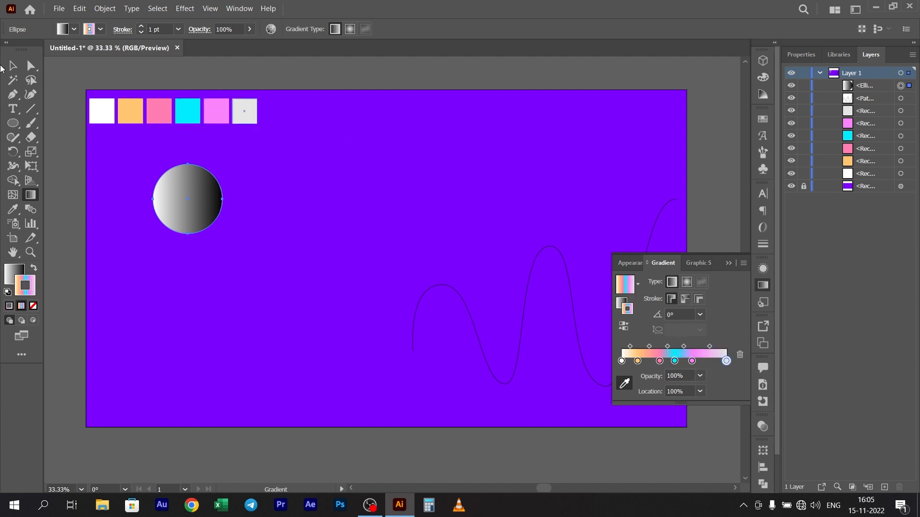
# Swap the multicolour gradient into the circle's fill and set its stroke to none
pyautogui.click(13, 66)
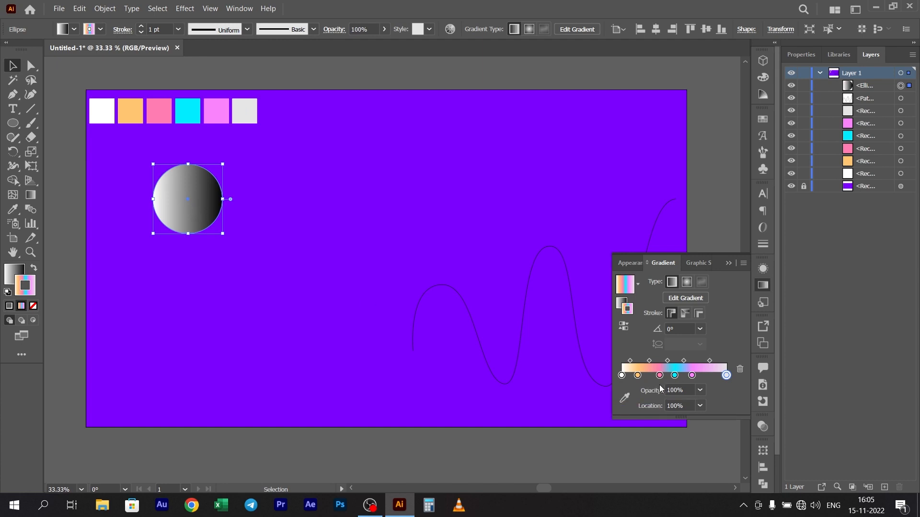
pyautogui.click(291, 206)
pyautogui.click(207, 195)
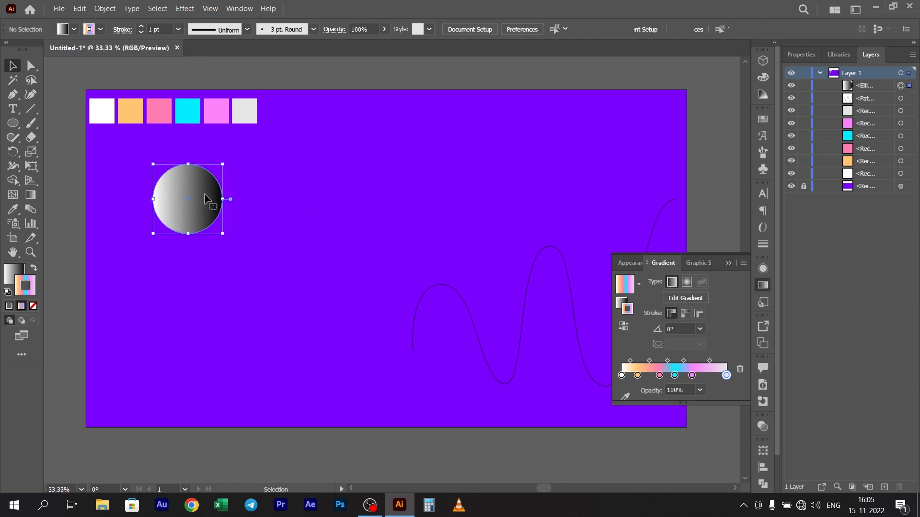
pyautogui.click(35, 269)
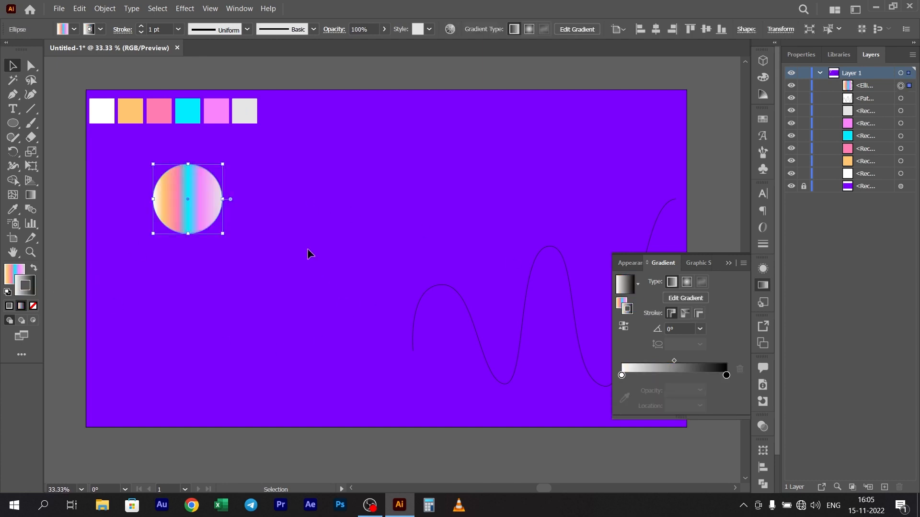
pyautogui.click(20, 271)
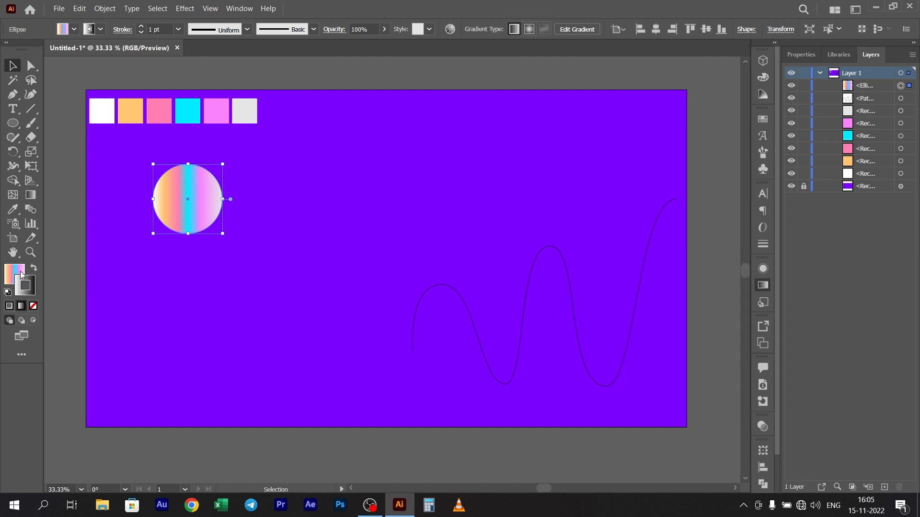
pyautogui.click(33, 305)
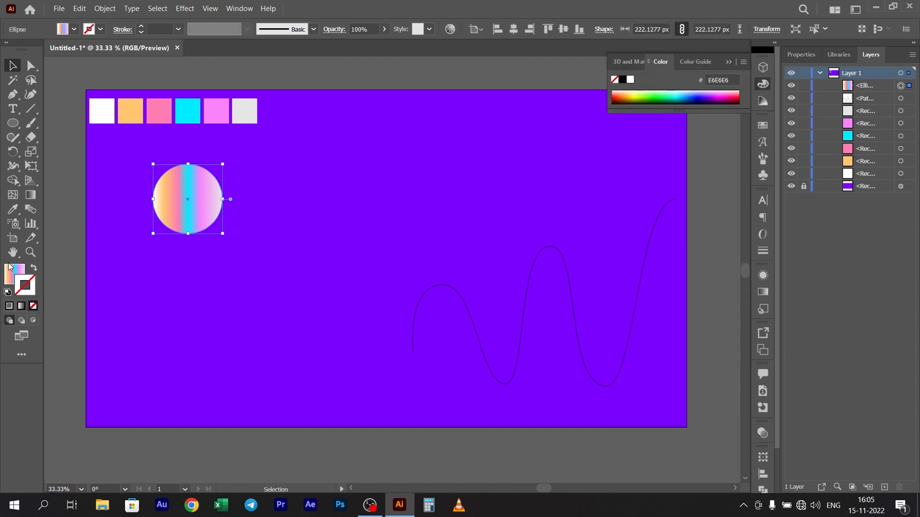
# Duplicate the circle straight down near the artboard's lower edge and shrink the copy around its centre to about a third
pyautogui.moveTo(202, 198); pyautogui.dragTo(203, 369)
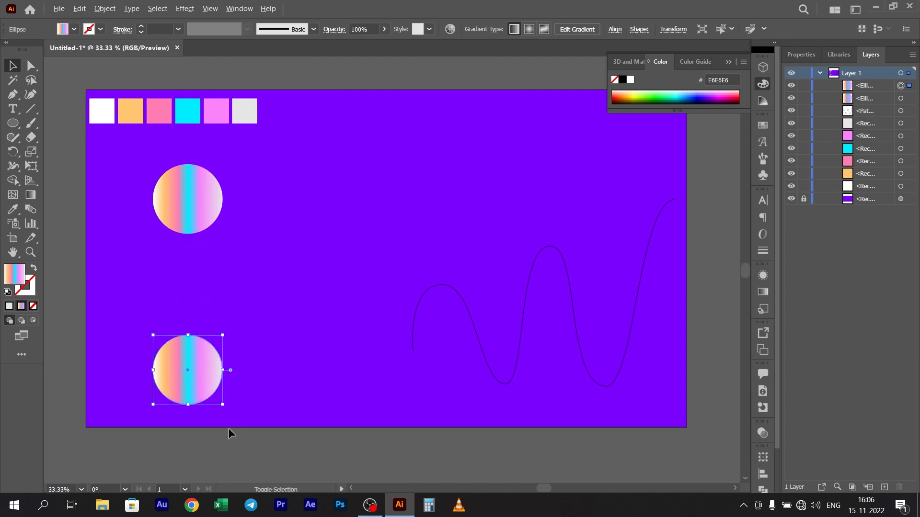
pyautogui.moveTo(225, 407); pyautogui.dragTo(217, 380)
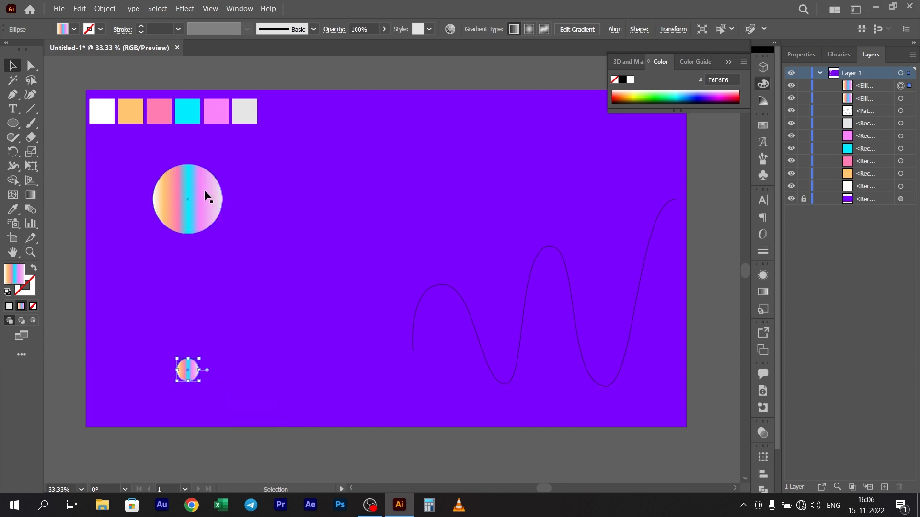
# Select the large and small circles together and make a blend between them
pyautogui.keyDown('shift'); pyautogui.click(211, 214); pyautogui.keyUp('shift')
pyautogui.click(104, 8)
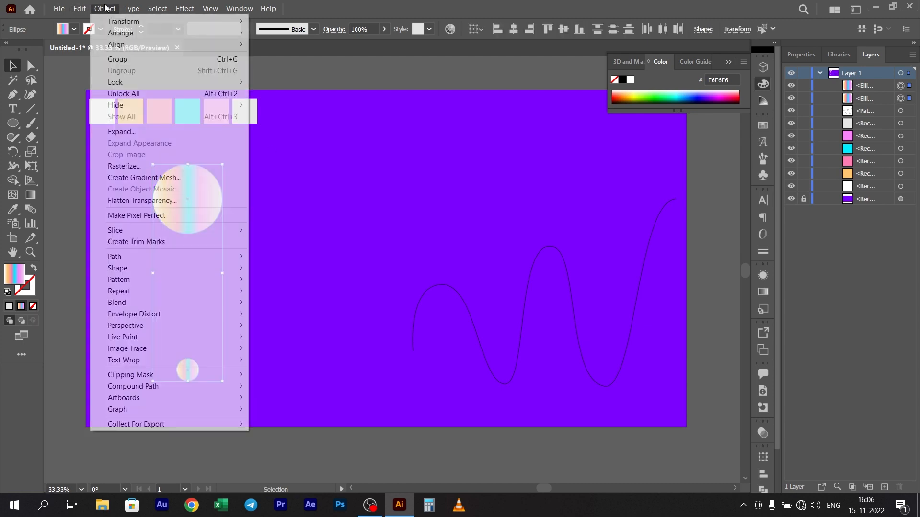
pyautogui.moveTo(144, 305)
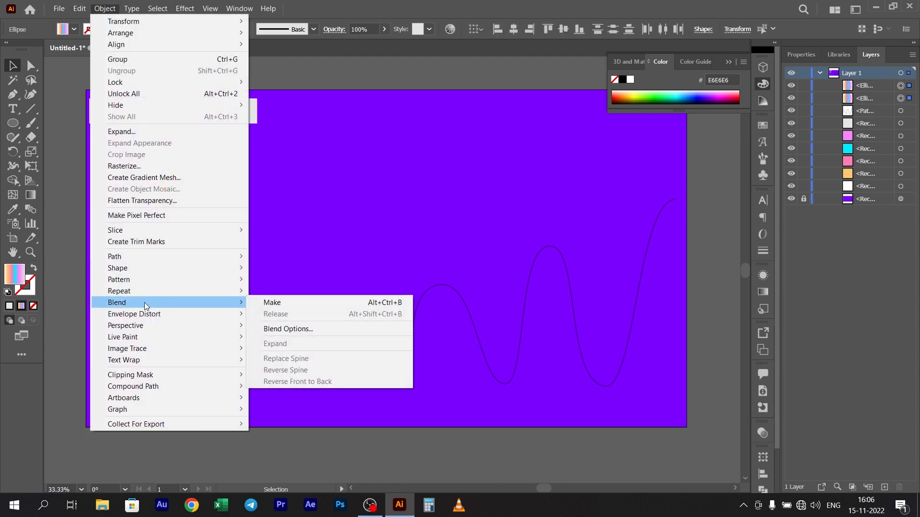
pyautogui.click(262, 307)
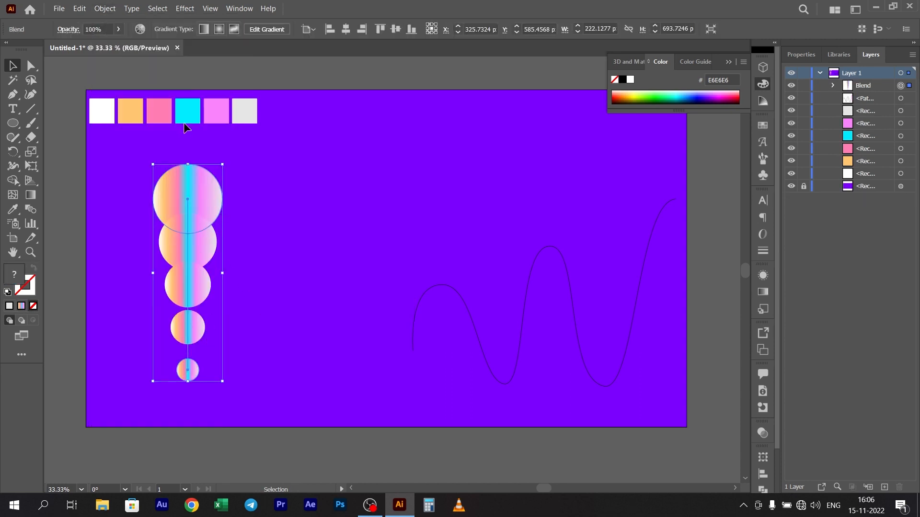
# Change the blend's spacing to Specified Steps with enough steps for a smooth tapered shape, then deselect it
pyautogui.click(103, 7)
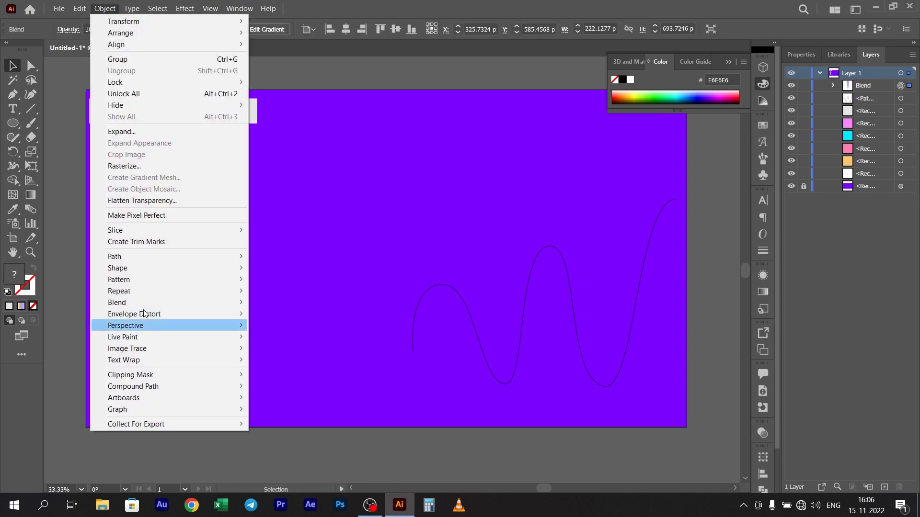
pyautogui.moveTo(142, 302)
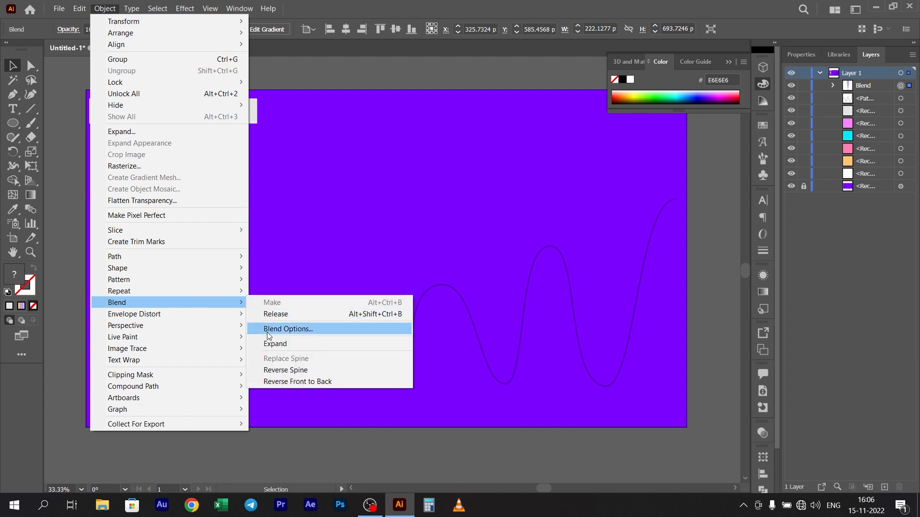
pyautogui.click(303, 331)
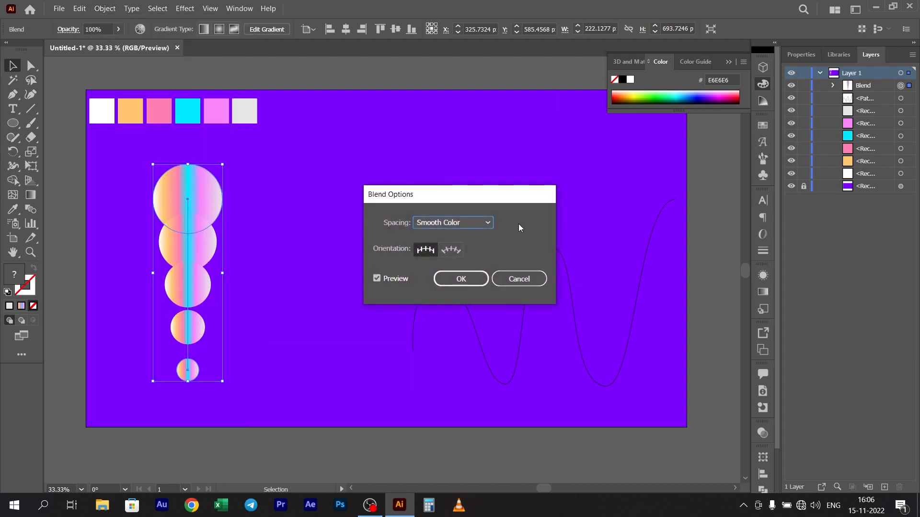
pyautogui.click(466, 223)
pyautogui.click(463, 250)
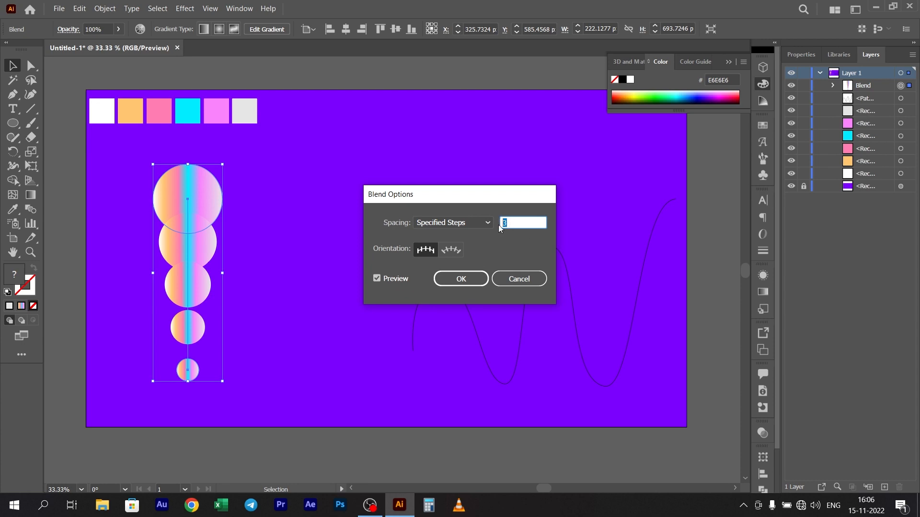
pyautogui.click(460, 279)
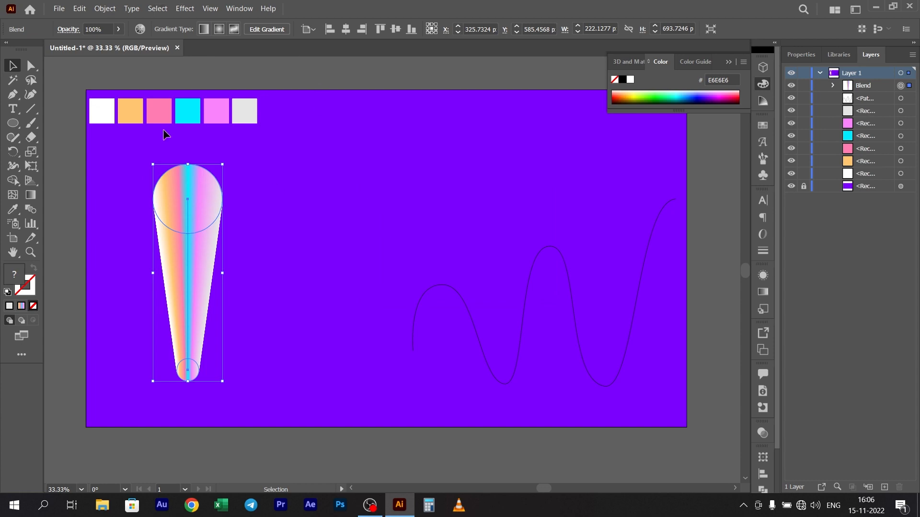
pyautogui.click(246, 168)
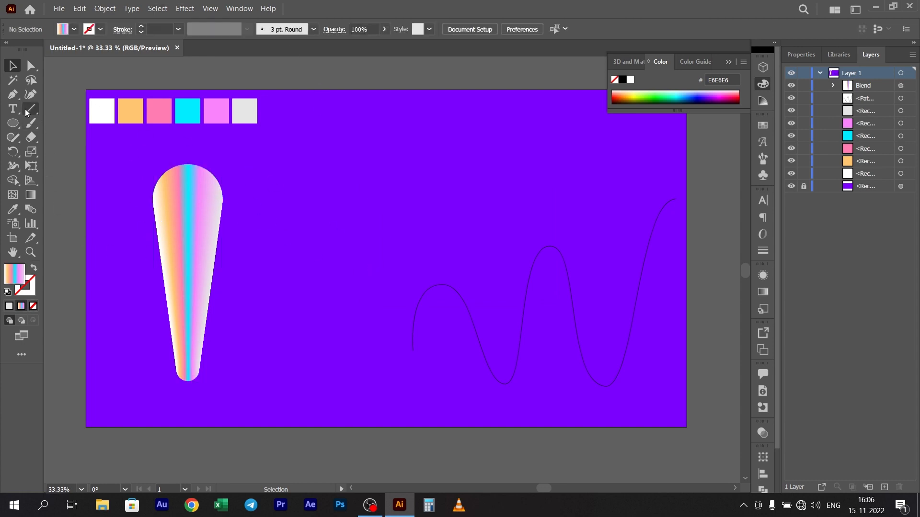
# Draw an open wavy path with the Pen tool between the tapered blend and the existing curve, with three crests rising toward its end
pyautogui.click(13, 95)
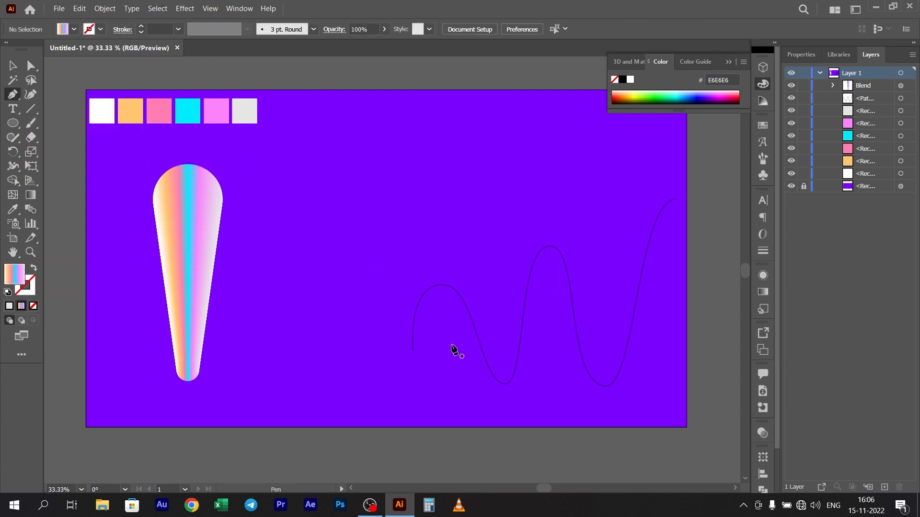
pyautogui.click(256, 285)
pyautogui.moveTo(278, 219); pyautogui.dragTo(317, 249)
pyautogui.moveTo(298, 306); pyautogui.dragTo(342, 304)
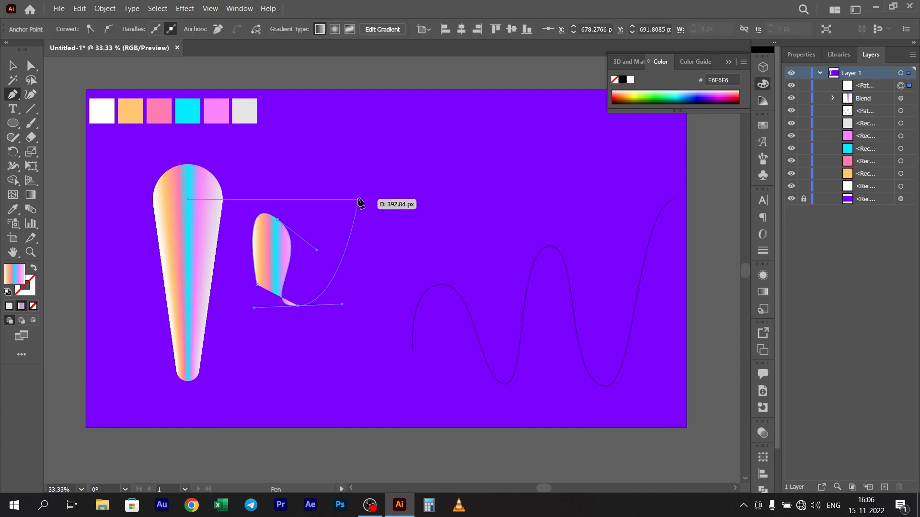
pyautogui.moveTo(359, 199); pyautogui.dragTo(412, 203)
pyautogui.moveTo(420, 255); pyautogui.dragTo(471, 261)
pyautogui.hotkey('ctrl', 'z')
pyautogui.moveTo(393, 327); pyautogui.dragTo(442, 331)
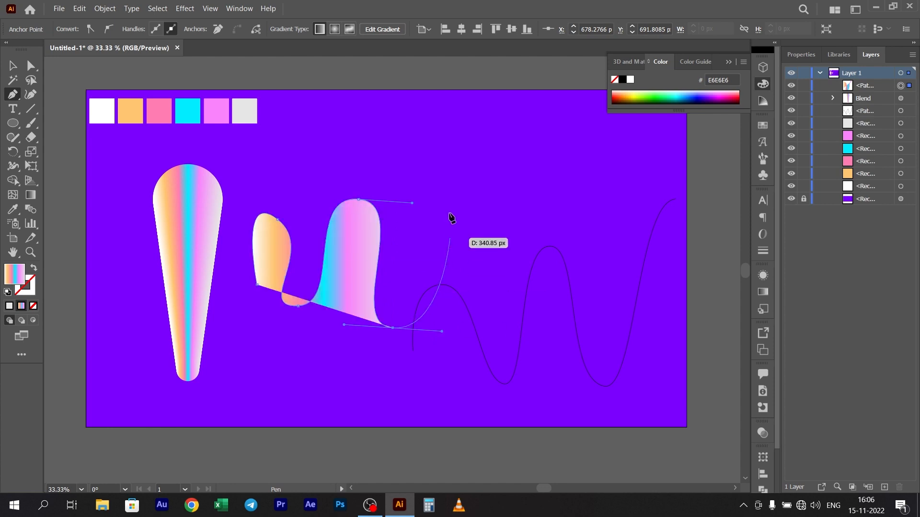
pyautogui.moveTo(434, 150); pyautogui.dragTo(489, 155)
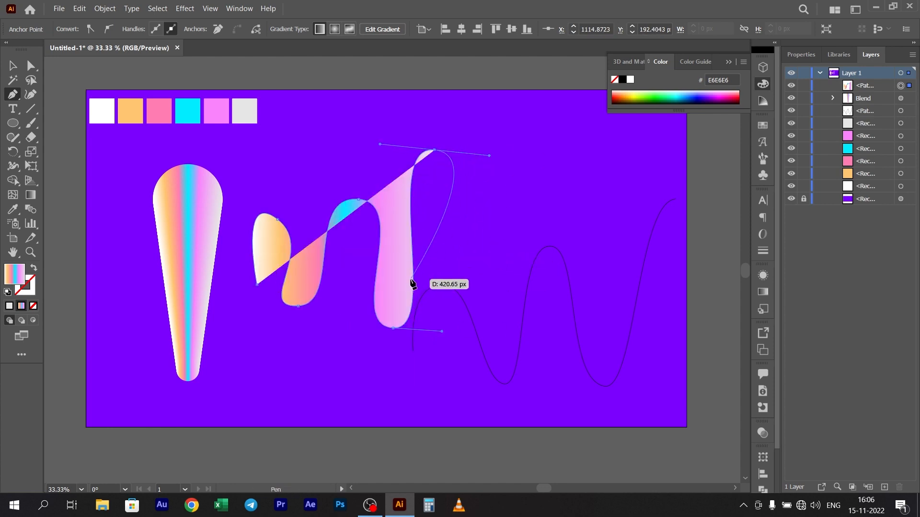
# Swap the new wavy path's fill and stroke so it has no fill and a gradient stroke
pyautogui.press('v')
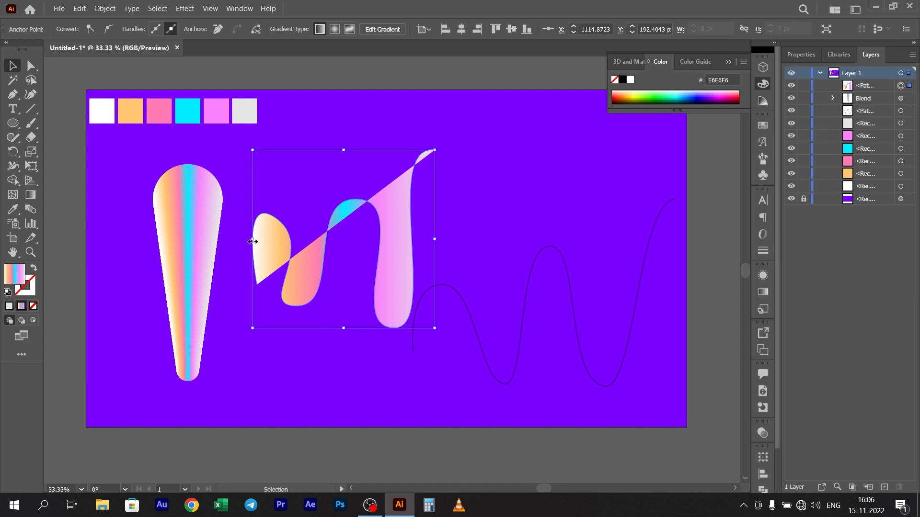
pyautogui.click(384, 217)
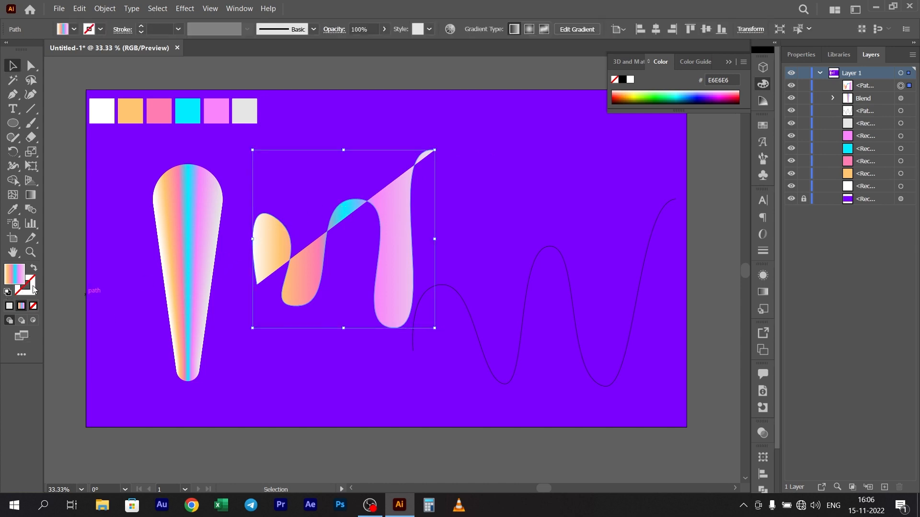
pyautogui.click(34, 268)
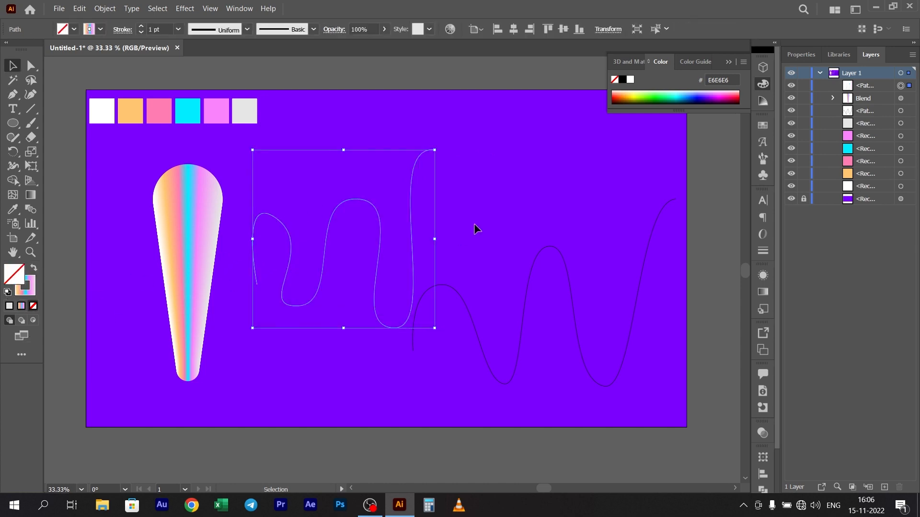
# Replace the tapered blend's spine with the new wavy path and move the resulting tube to the artboard's left part
pyautogui.keyDown('shift'); pyautogui.click(205, 205); pyautogui.keyUp('shift')
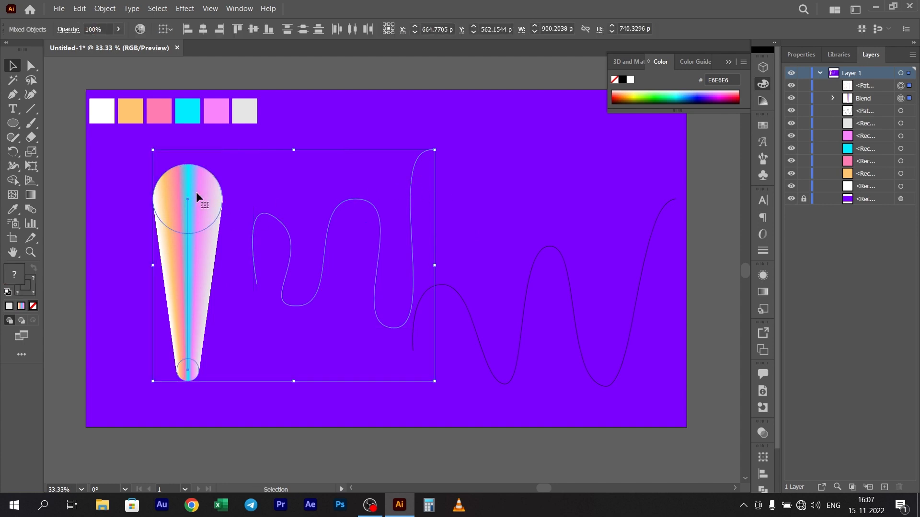
pyautogui.click(105, 8)
pyautogui.moveTo(123, 306)
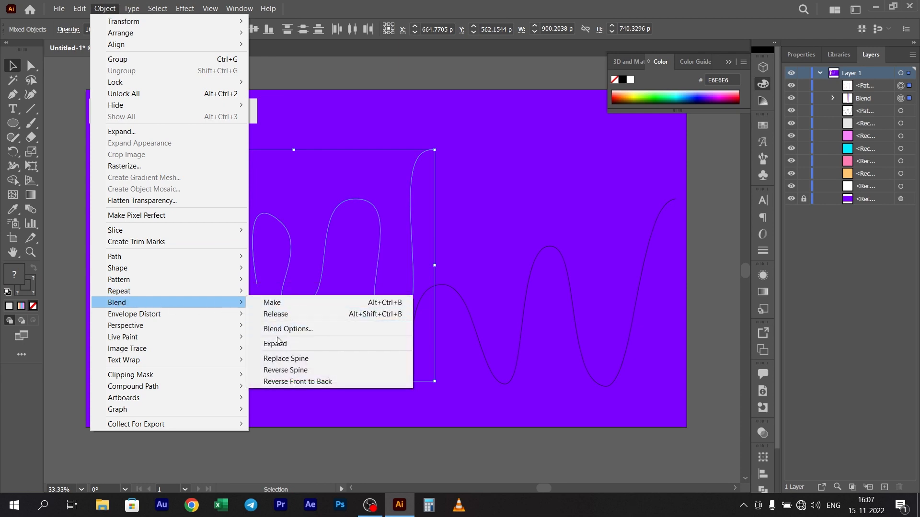
pyautogui.click(299, 360)
pyautogui.moveTo(404, 228); pyautogui.dragTo(295, 264)
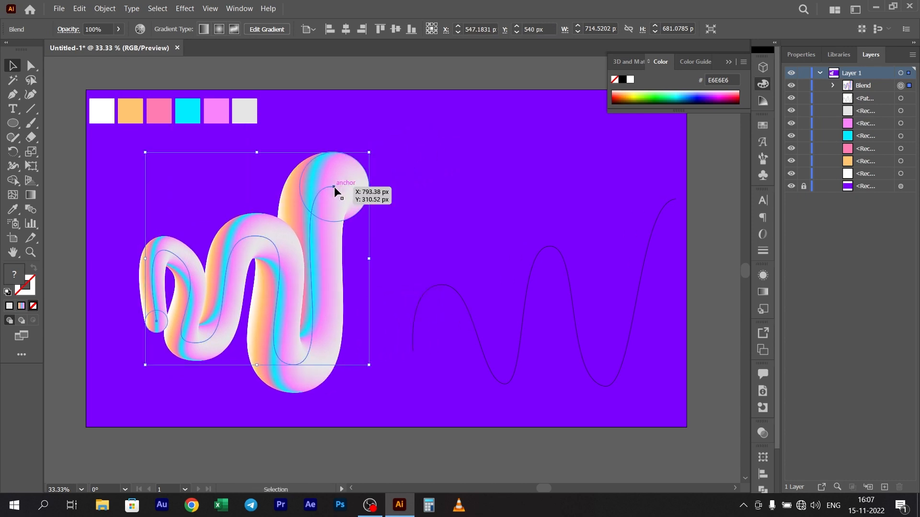
# Apply a Roughen effect to the wavy blend with 30% relative size, detail 11/in and corner points
pyautogui.click(186, 8)
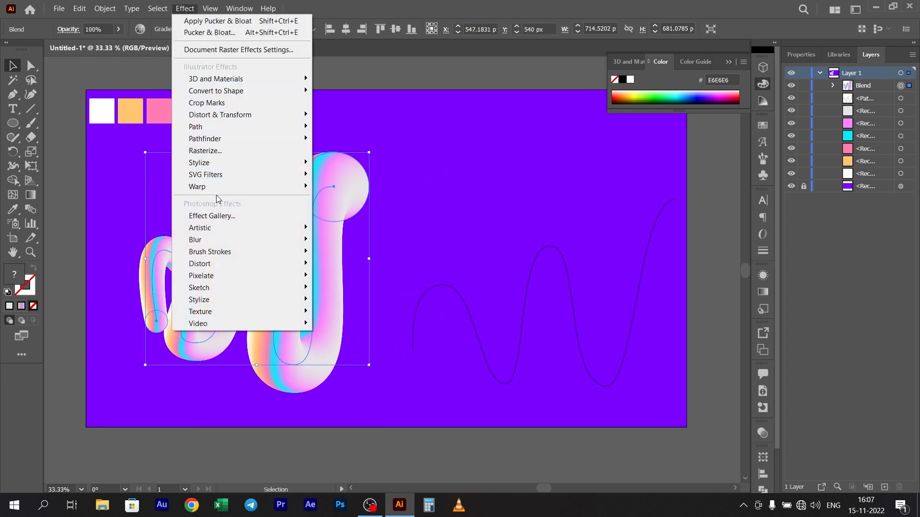
pyautogui.moveTo(235, 119)
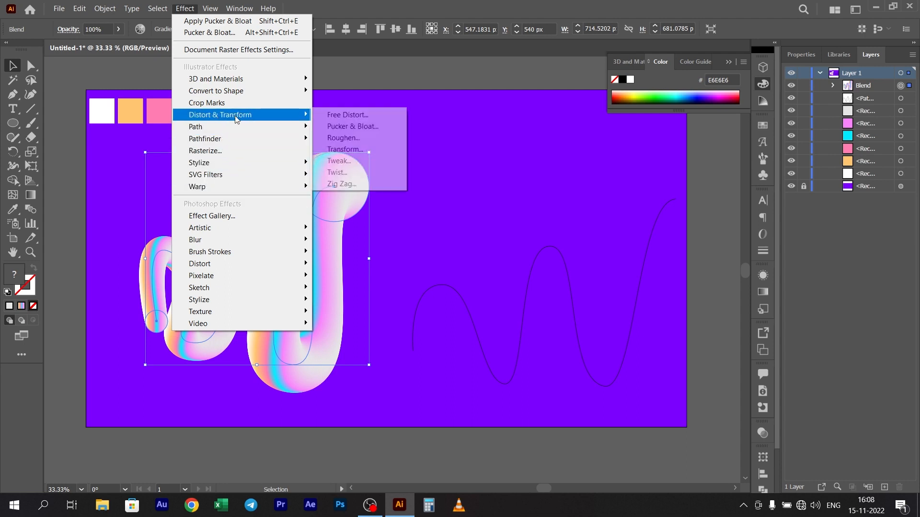
pyautogui.click(358, 138)
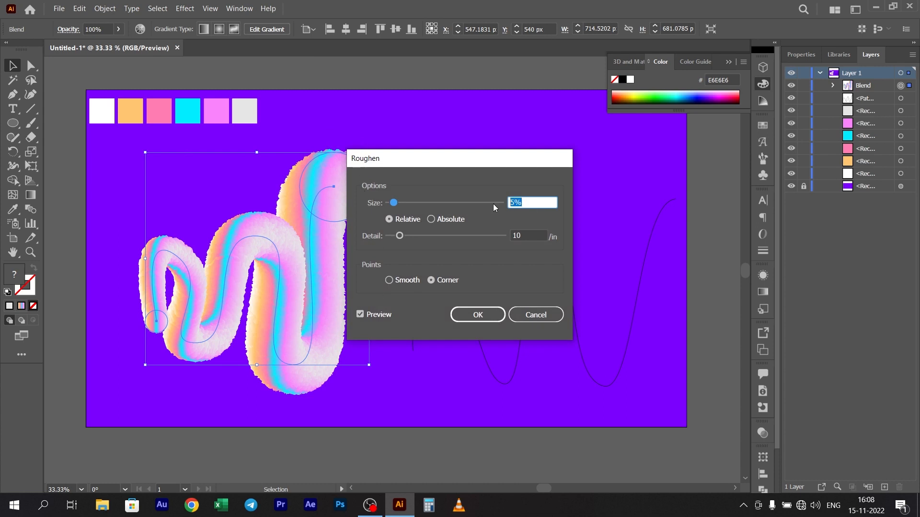
pyautogui.write('30')
pyautogui.press('Tab')
pyautogui.write('11')
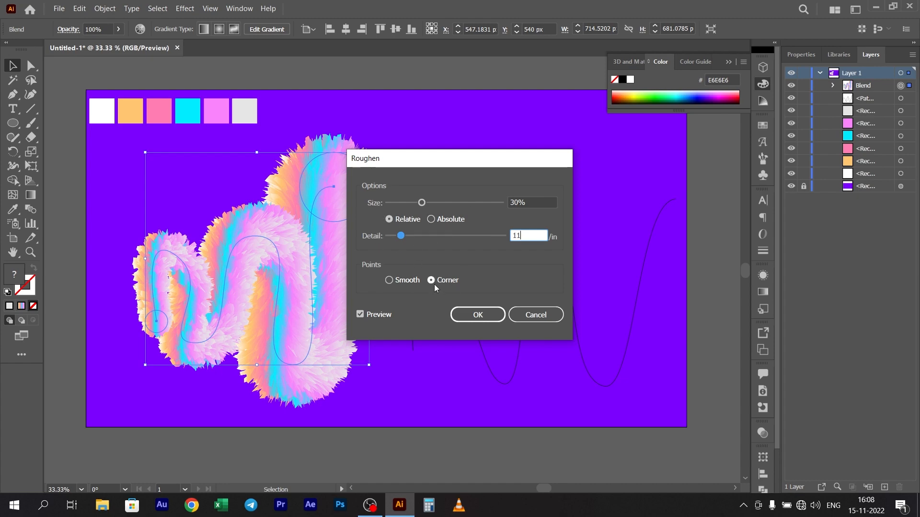
pyautogui.click(360, 315)
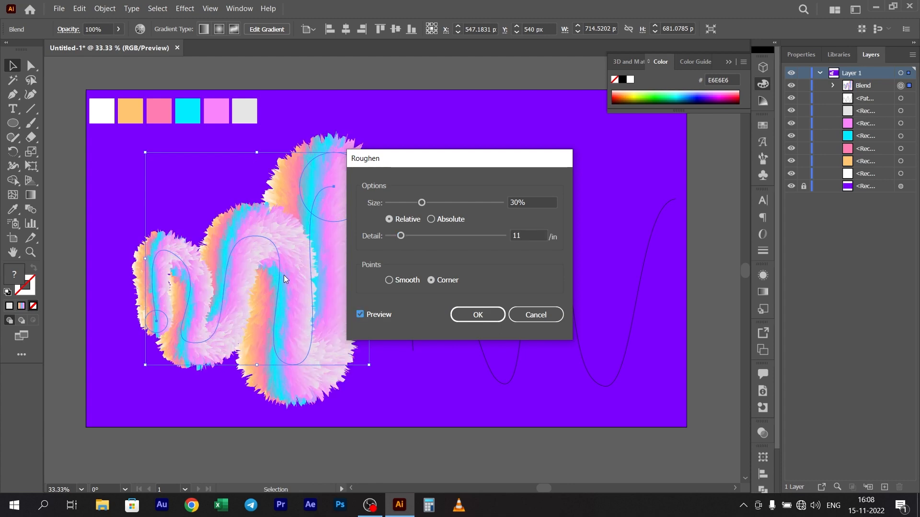
pyautogui.click(475, 313)
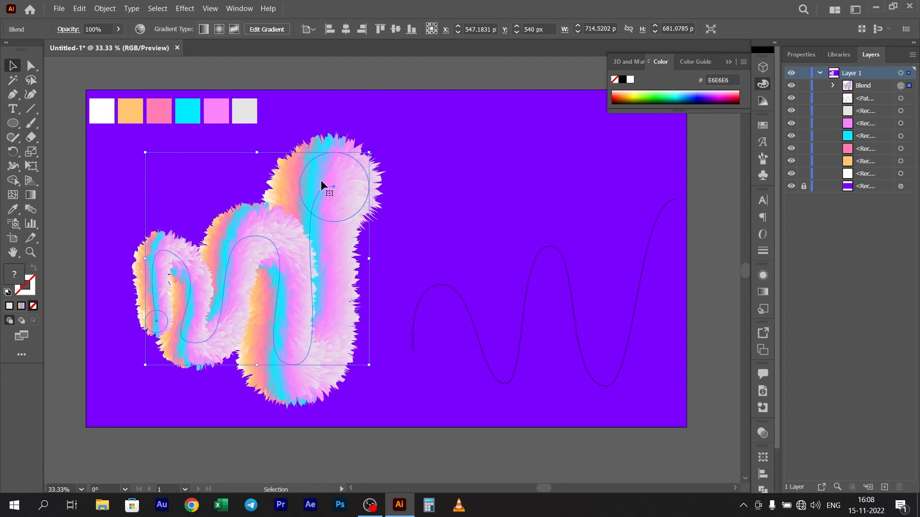
# Apply a Pucker & Bloat effect to the roughened blend with a slight pucker of about -14%
pyautogui.click(184, 9)
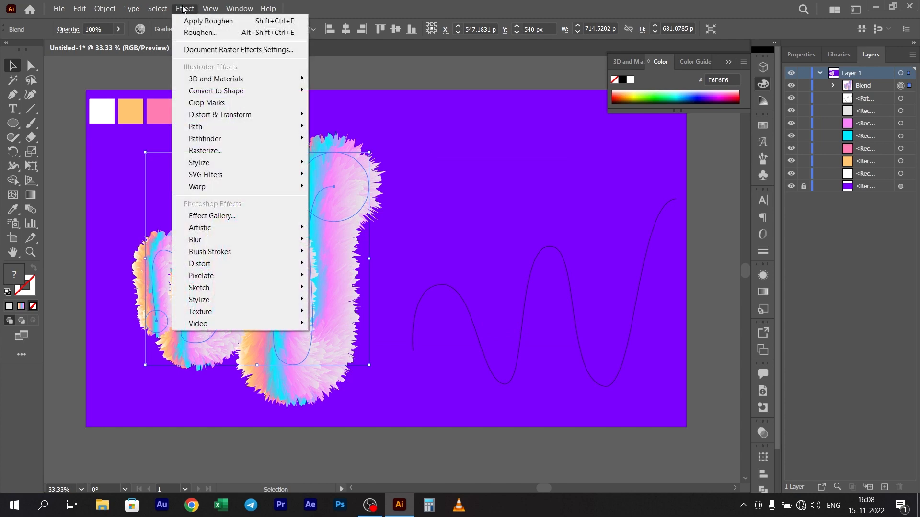
pyautogui.moveTo(208, 118)
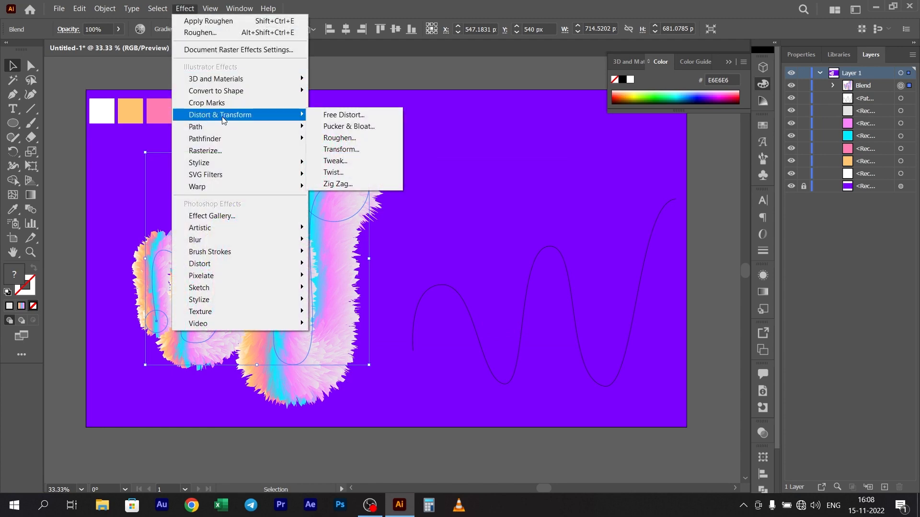
pyautogui.click(369, 126)
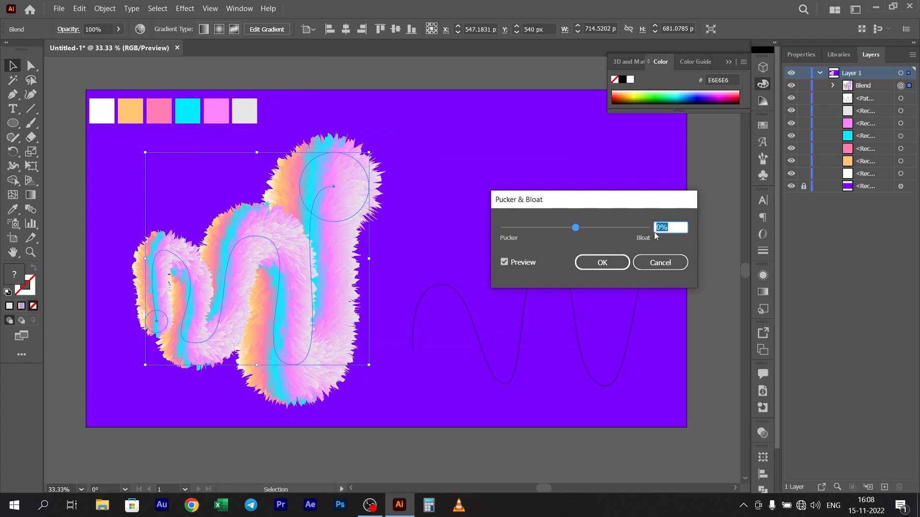
pyautogui.write('15')
pyautogui.moveTo(616, 195); pyautogui.dragTo(527, 121)
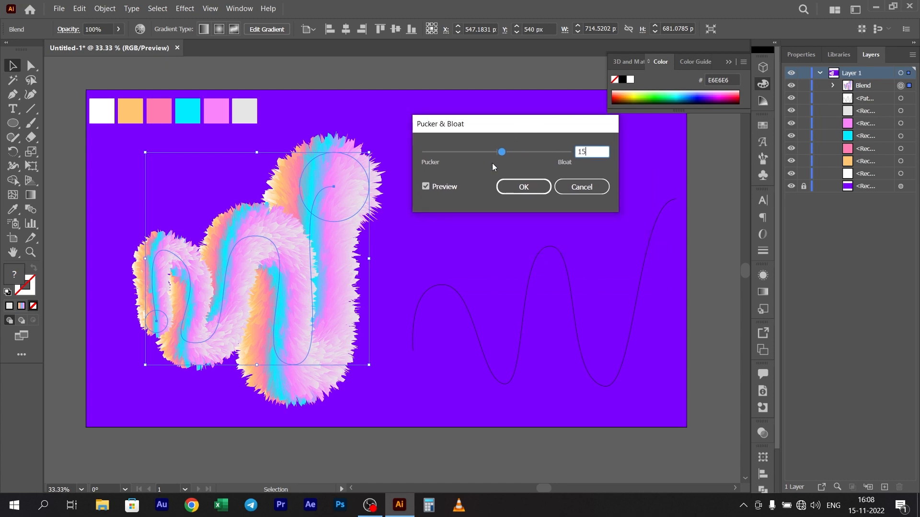
pyautogui.moveTo(503, 152); pyautogui.dragTo(494, 160)
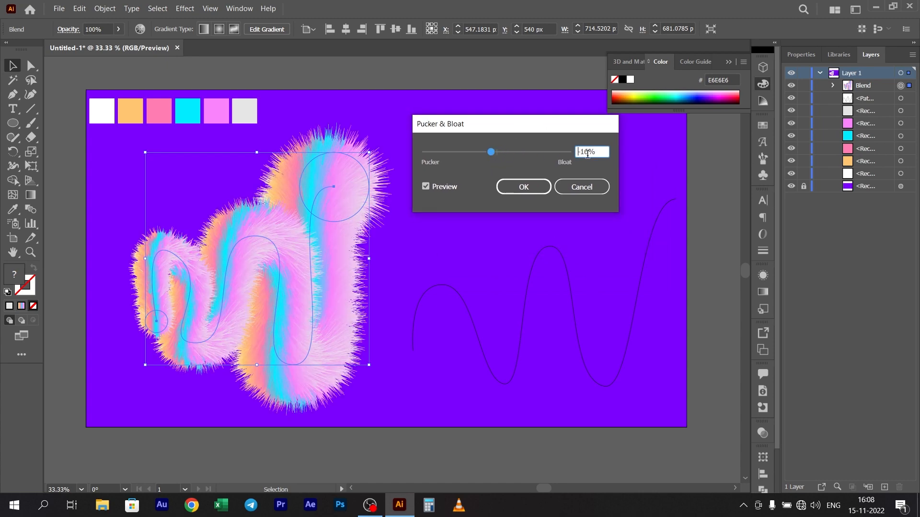
pyautogui.moveTo(596, 152); pyautogui.dragTo(576, 156)
pyautogui.moveTo(494, 154)
pyautogui.mouseDown()
pyautogui.moveTo(447, 160)
pyautogui.moveTo(493, 154)
pyautogui.mouseUp()
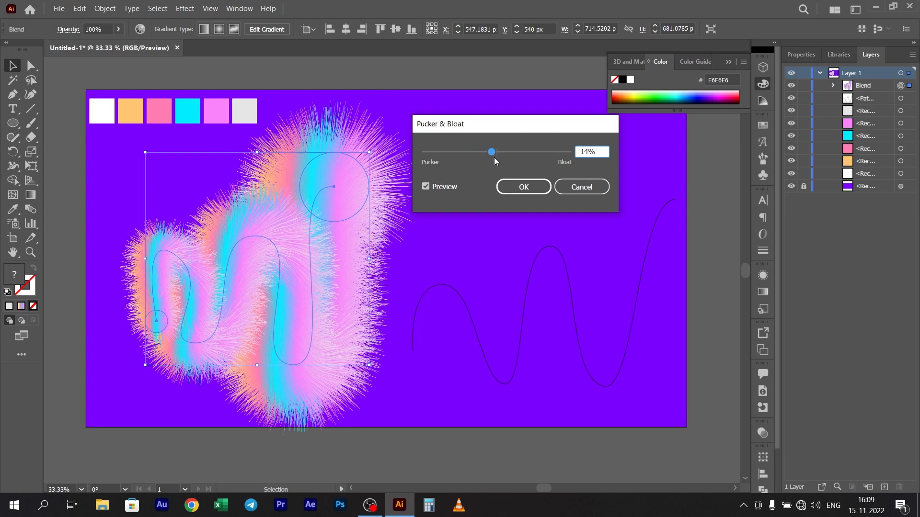
pyautogui.click(524, 187)
# Move the furry blend and reposition its spine's anchor points with Direct Selection to form a longer, flatter wave
pyautogui.press('a')
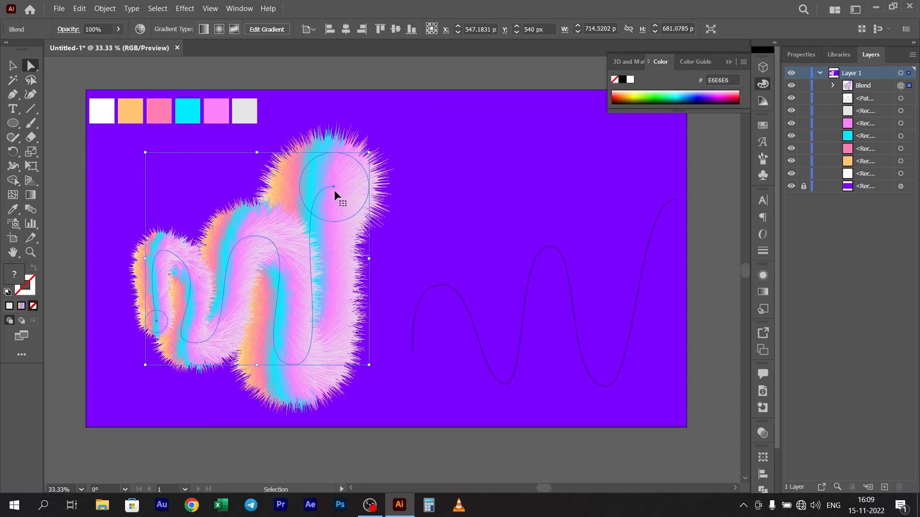
pyautogui.moveTo(334, 189); pyautogui.dragTo(167, 289)
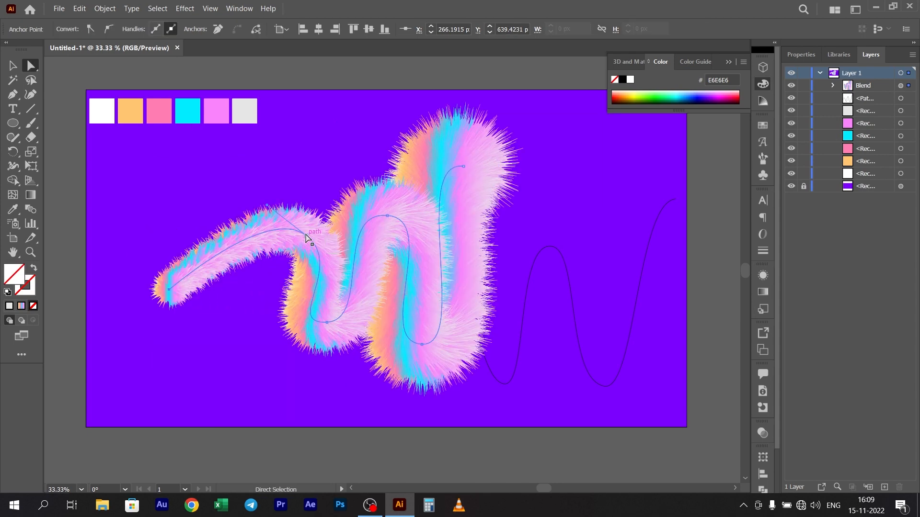
pyautogui.moveTo(308, 239); pyautogui.dragTo(248, 199)
pyautogui.moveTo(401, 127); pyautogui.dragTo(487, 137)
pyautogui.moveTo(359, 305); pyautogui.dragTo(458, 270)
pyautogui.moveTo(322, 177); pyautogui.dragTo(367, 230)
pyautogui.hotkey('ctrl', 'z')
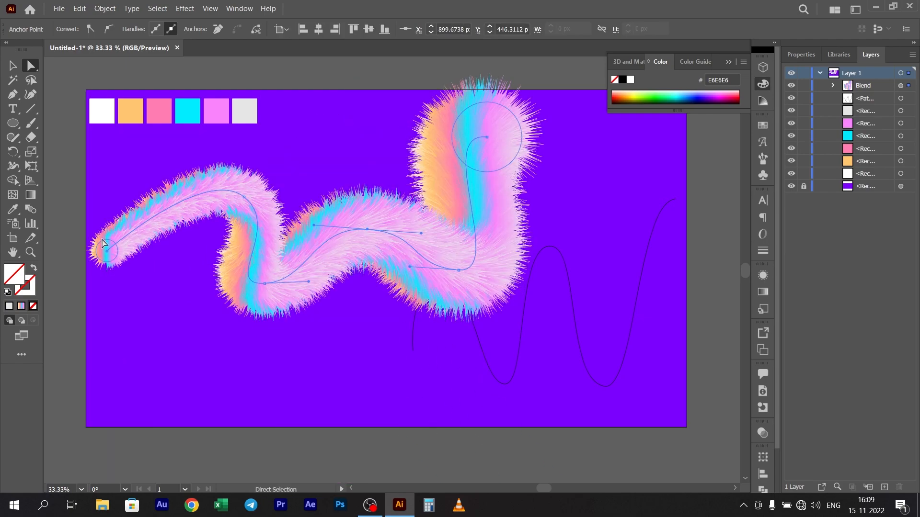
# Raise the spine's first crest slightly and try to extend the blend's large end farther toward the artboard's right edge
pyautogui.moveTo(106, 250); pyautogui.dragTo(102, 245)
pyautogui.moveTo(247, 198); pyautogui.dragTo(226, 172)
pyautogui.moveTo(487, 137); pyautogui.dragTo(593, 126)
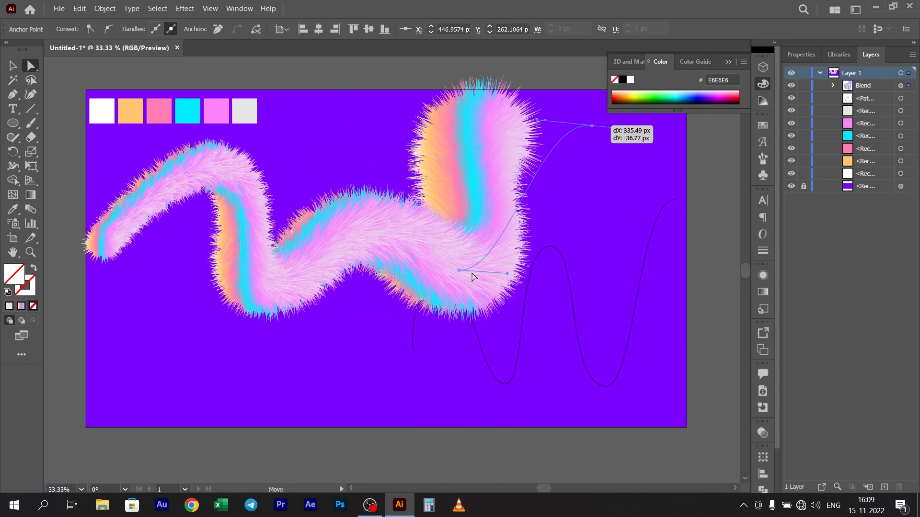
pyautogui.moveTo(467, 271); pyautogui.dragTo(463, 290)
pyautogui.hotkey('ctrl', 'z')
pyautogui.hotkey('ctrl', 'z')
# Try reshaping the spine by deepening and widening its valley, raising the next crest and repositioning the large end
pyautogui.moveTo(487, 137); pyautogui.dragTo(635, 119)
pyautogui.moveTo(367, 229); pyautogui.dragTo(354, 327)
pyautogui.moveTo(218, 318); pyautogui.dragTo(180, 320)
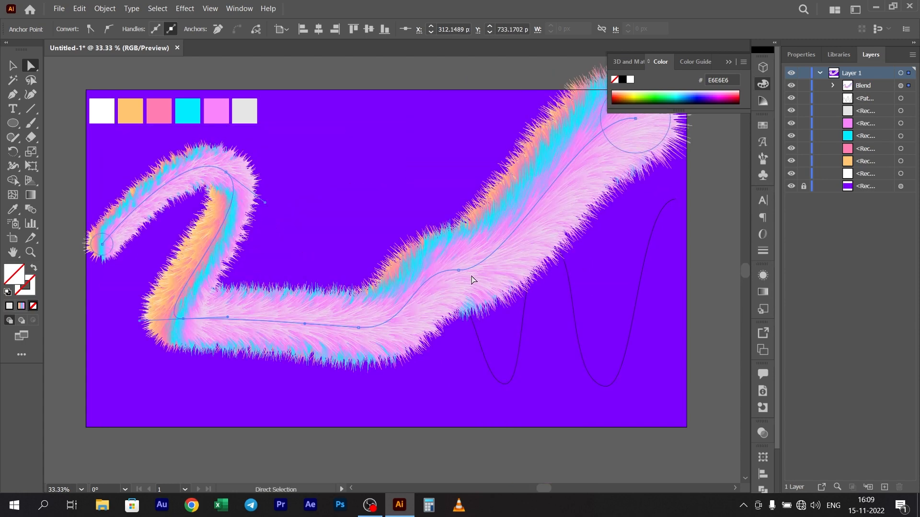
pyautogui.moveTo(458, 269); pyautogui.dragTo(401, 188)
pyautogui.moveTo(635, 119); pyautogui.dragTo(512, 267)
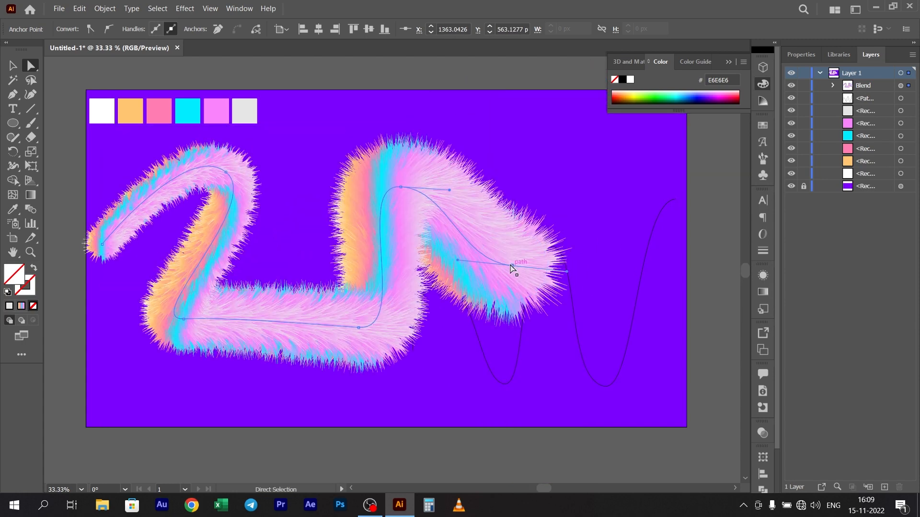
# Undo the recent anchor point moves on the furry blend's spine
pyautogui.press('v')
pyautogui.hotkey('ctrl', 'z')
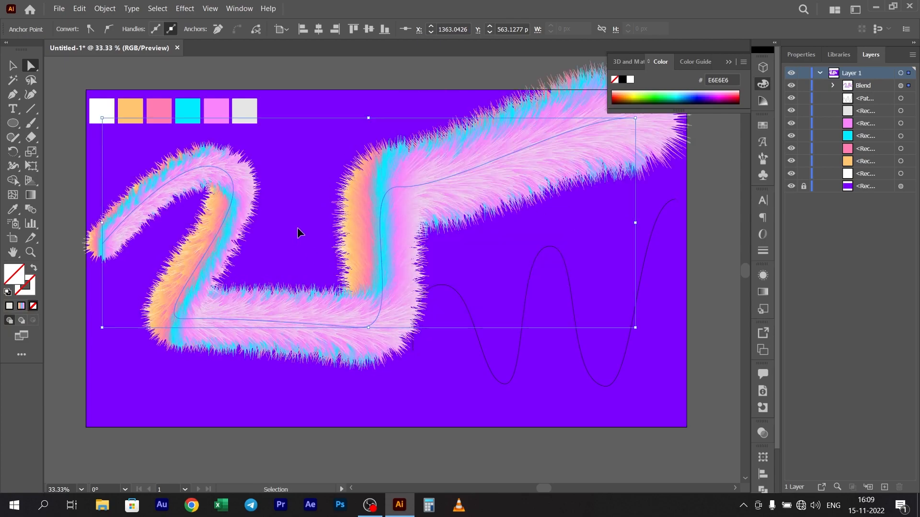
pyautogui.hotkey('ctrl', 'z')
pyautogui.hotkey('ctrl', 'z')
pyautogui.hotkey('ctrl', 'z')
pyautogui.hotkey('ctrl', 'z')
pyautogui.hotkey('ctrl', 'z')
pyautogui.hotkey('ctrl', 'z')
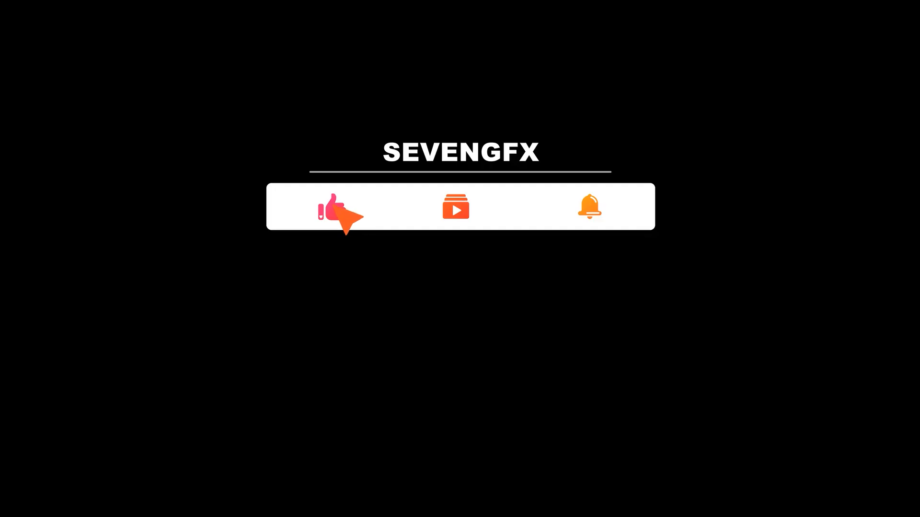